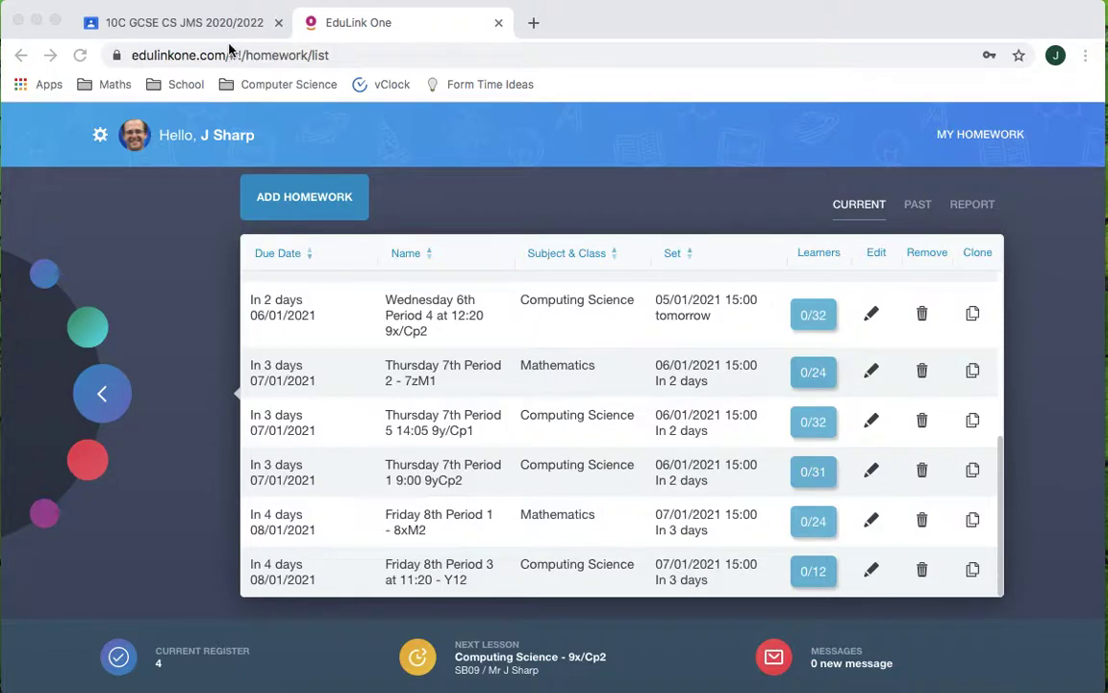
- Copy the 10C GCSE CS class invitation link from Google Classroom's class code display
click(195, 29)
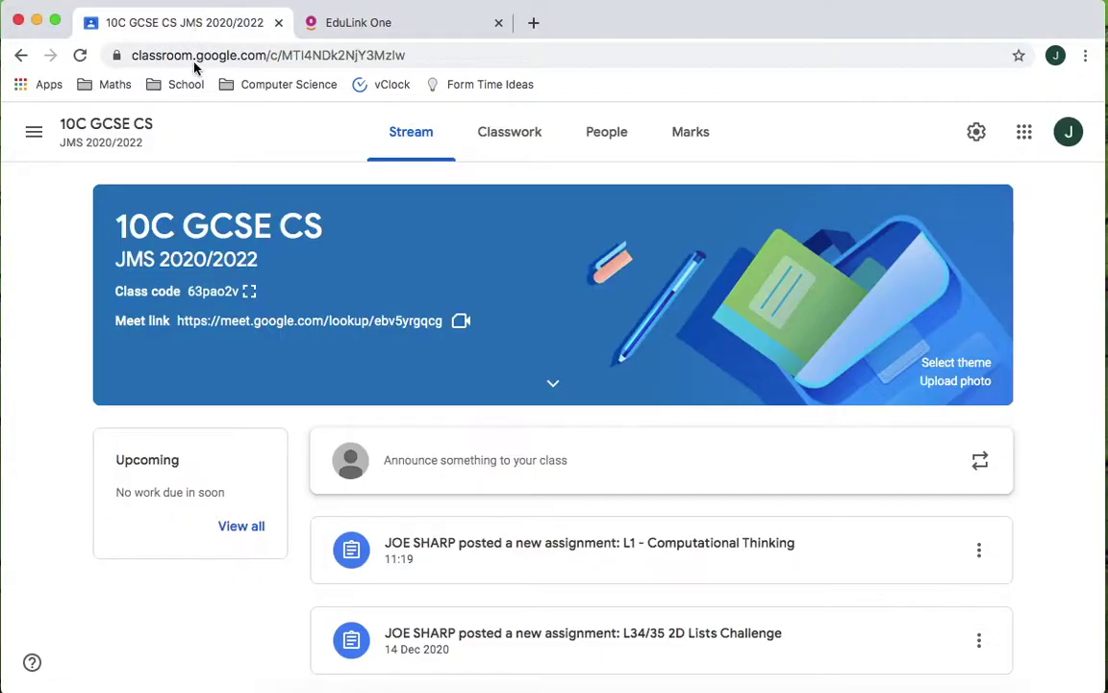
click(504, 143)
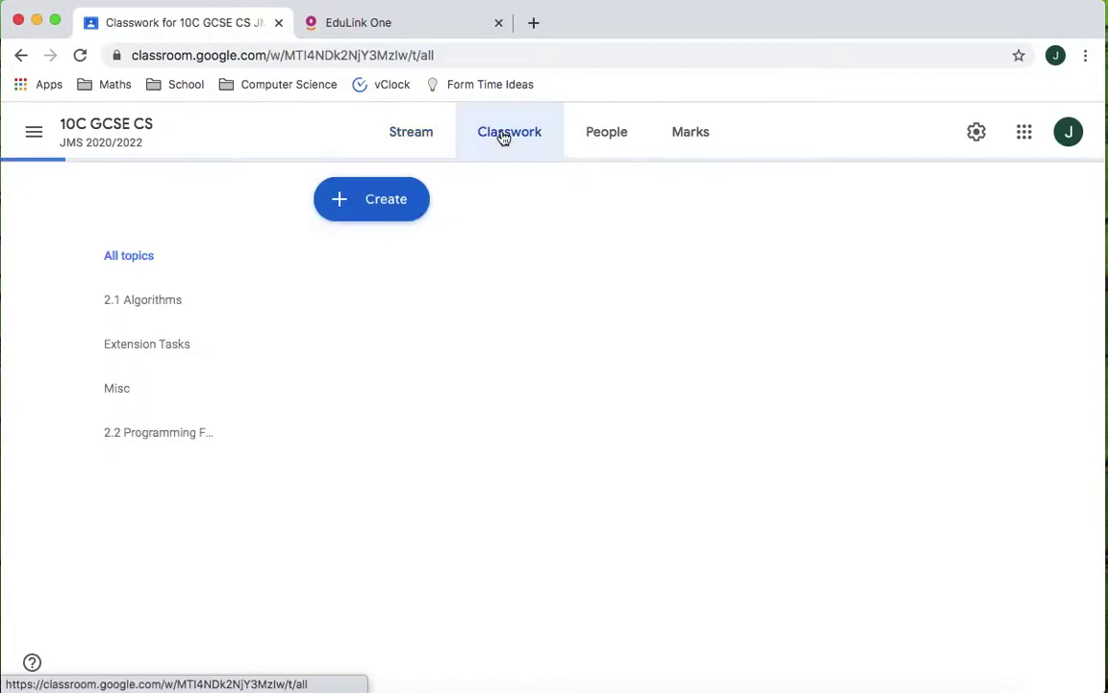
click(411, 137)
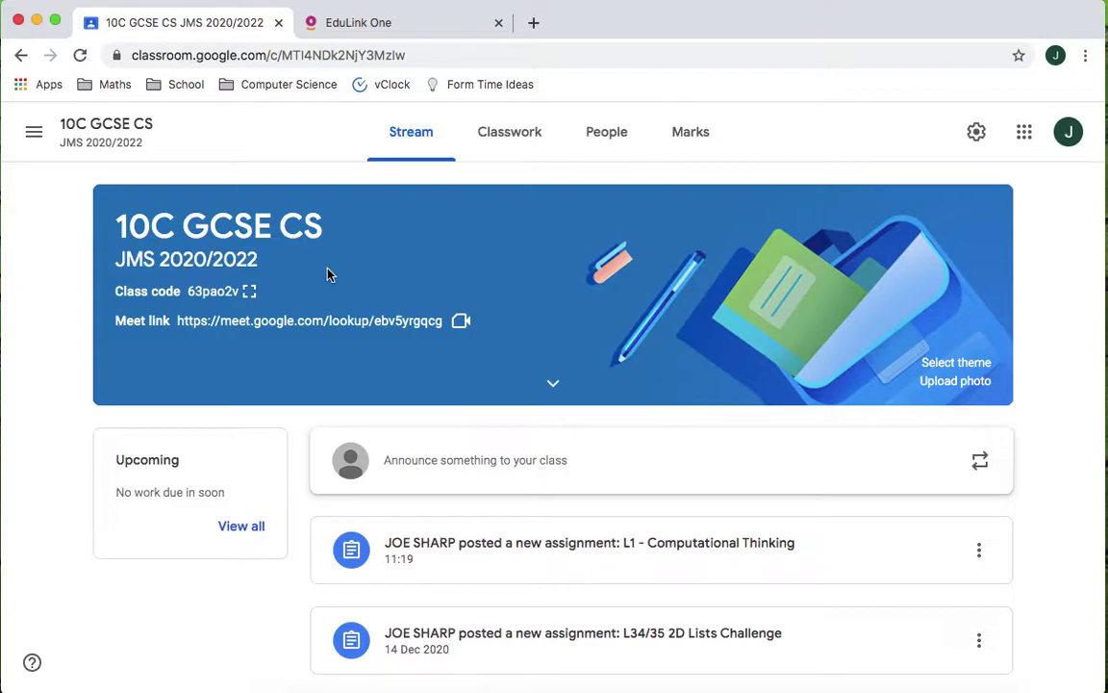
click(249, 290)
click(625, 505)
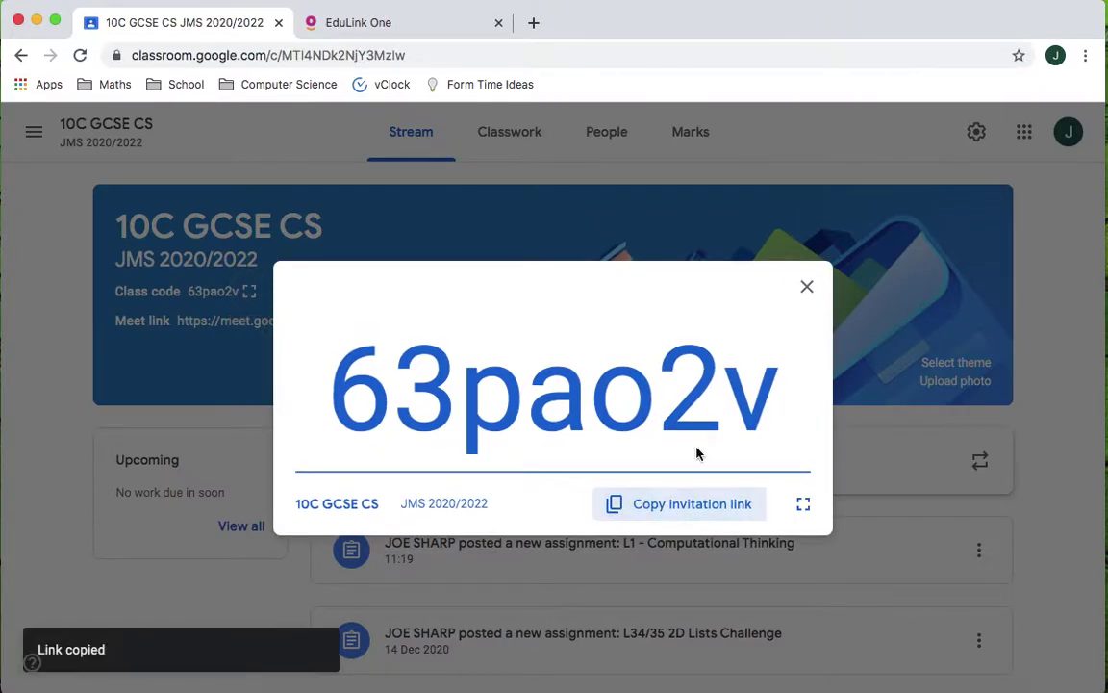
click(808, 288)
- Return to EduLink One and start a new homework from the Homework list
click(385, 27)
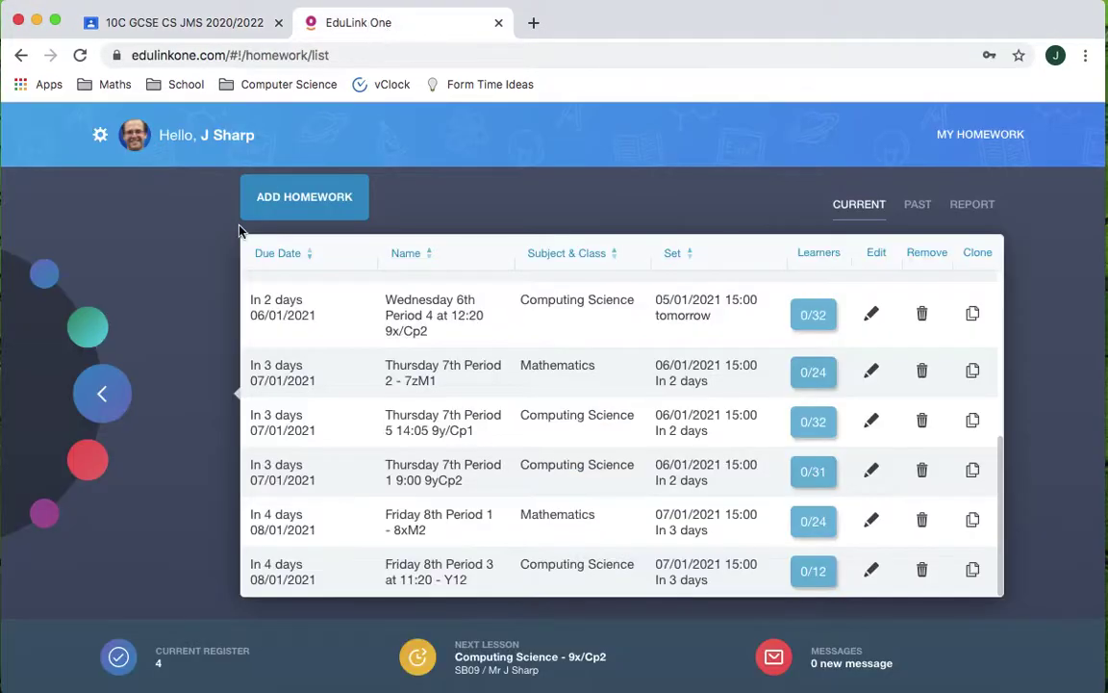
click(217, 142)
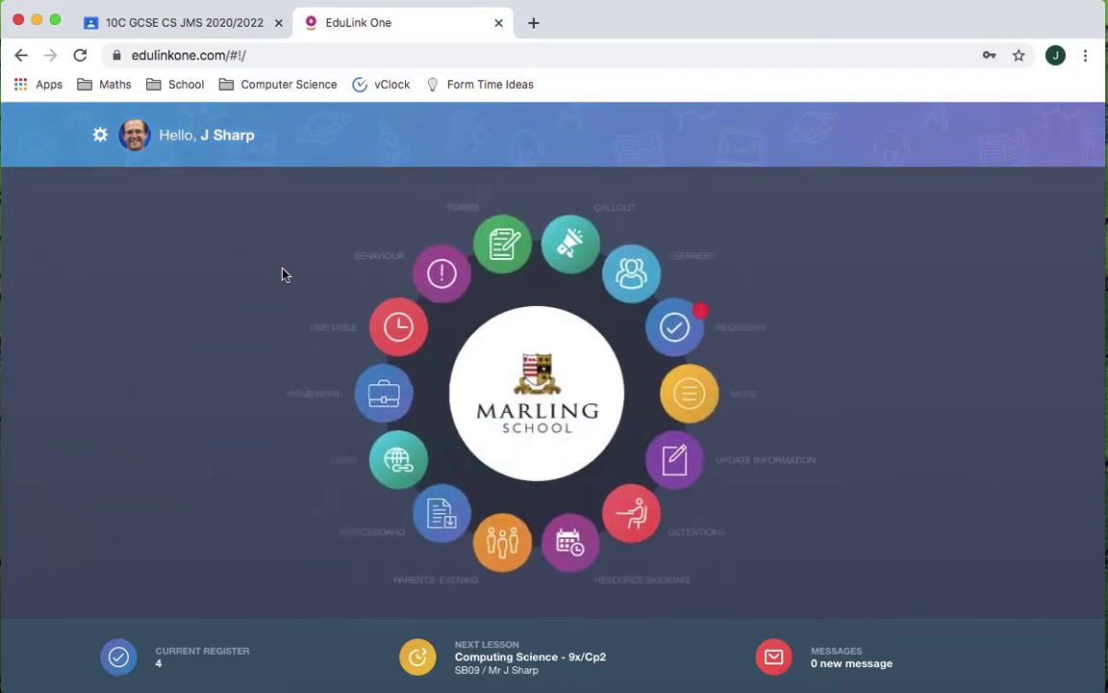
click(424, 399)
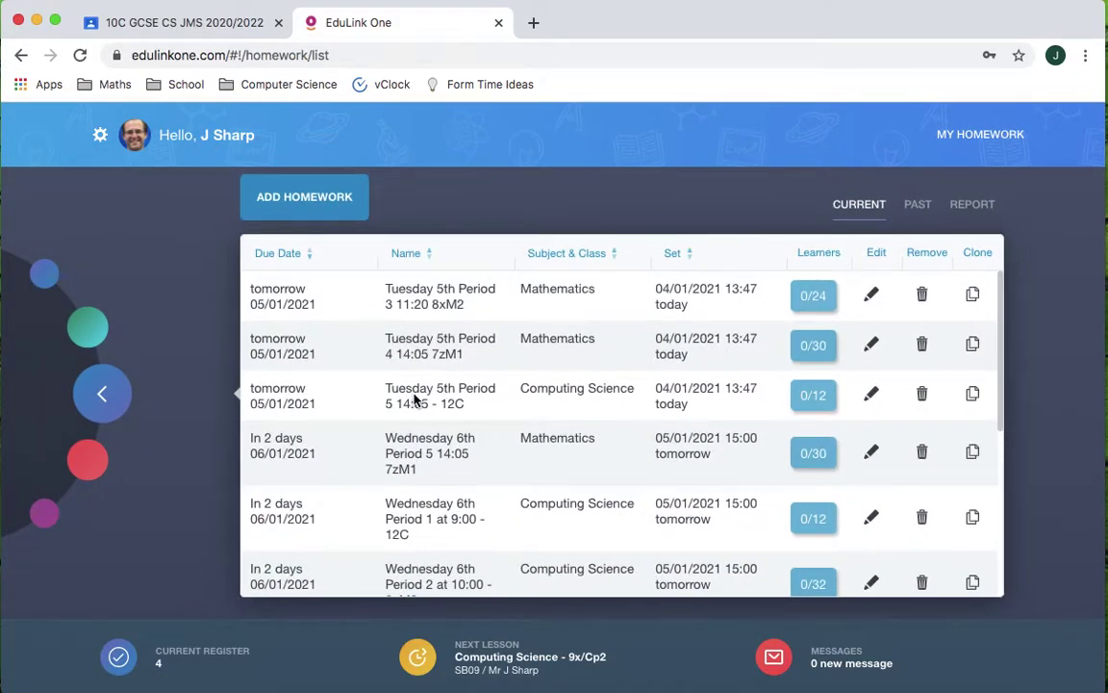
click(321, 199)
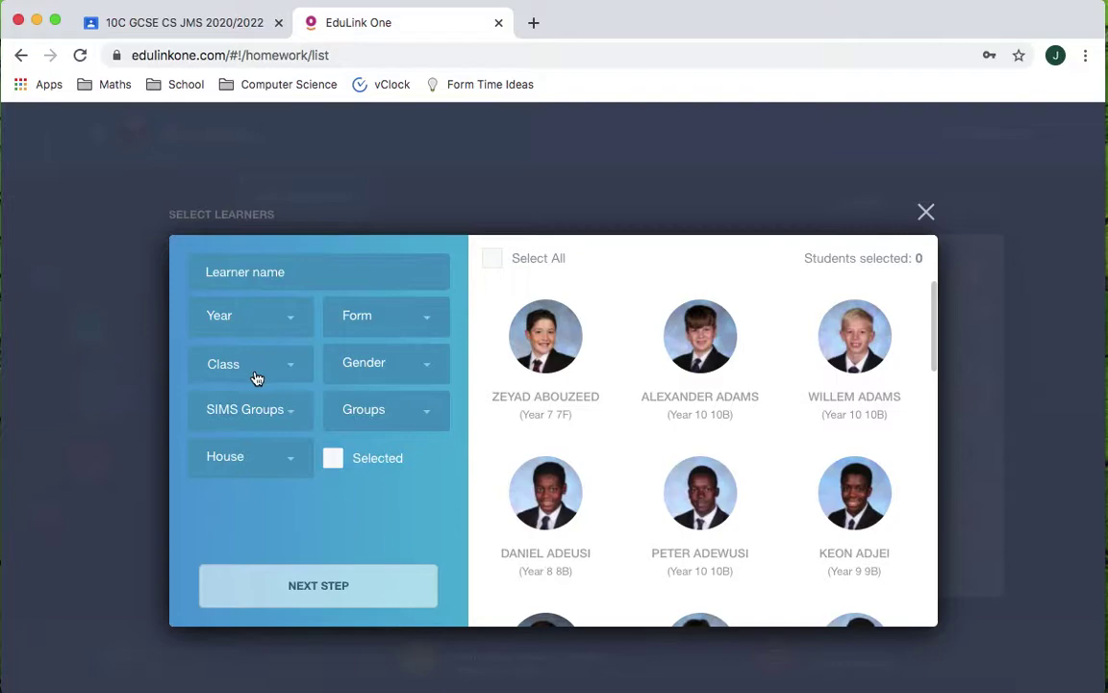
- Filter learners to class 10C/Cp1, select all 16, and continue to the details form
click(223, 364)
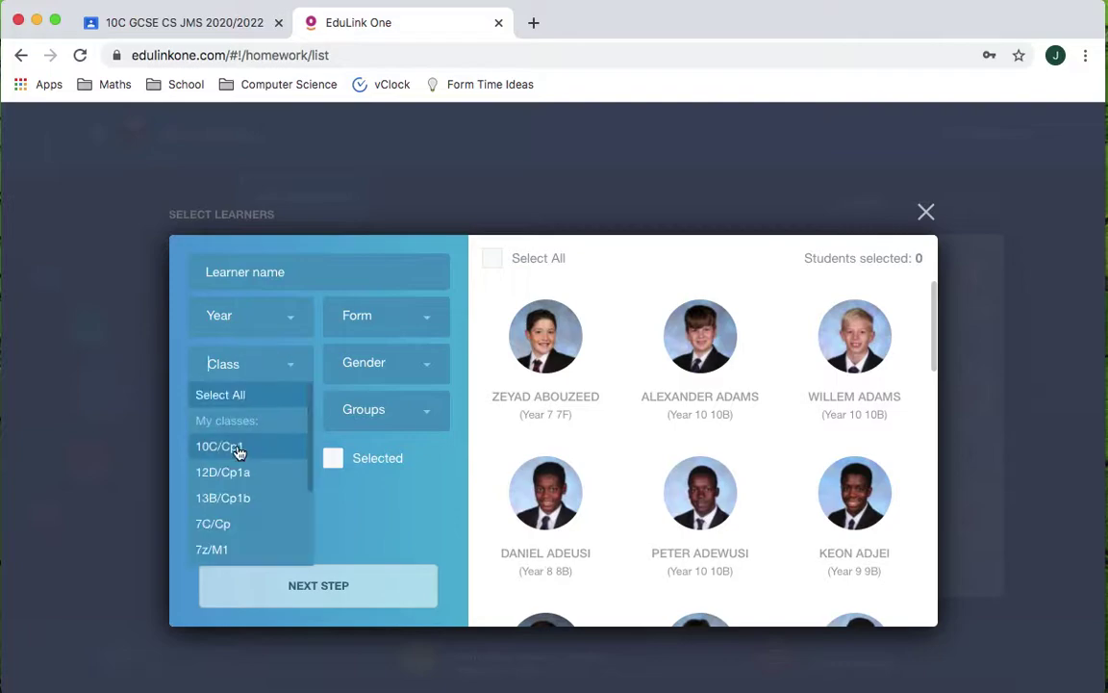
click(237, 456)
click(491, 258)
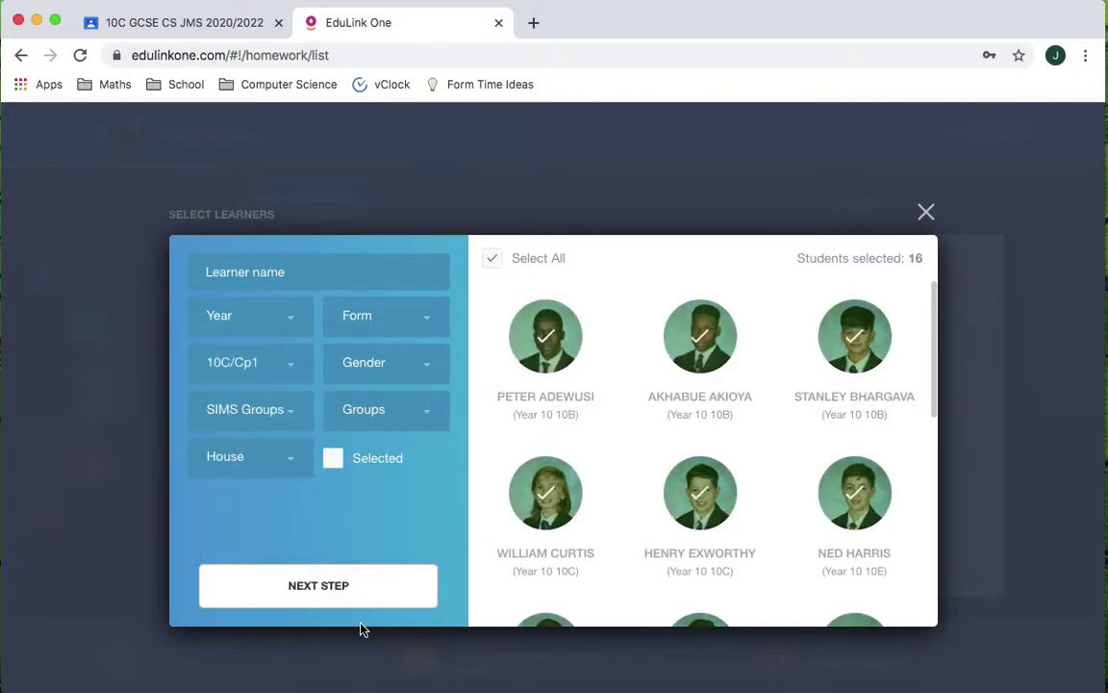
click(366, 587)
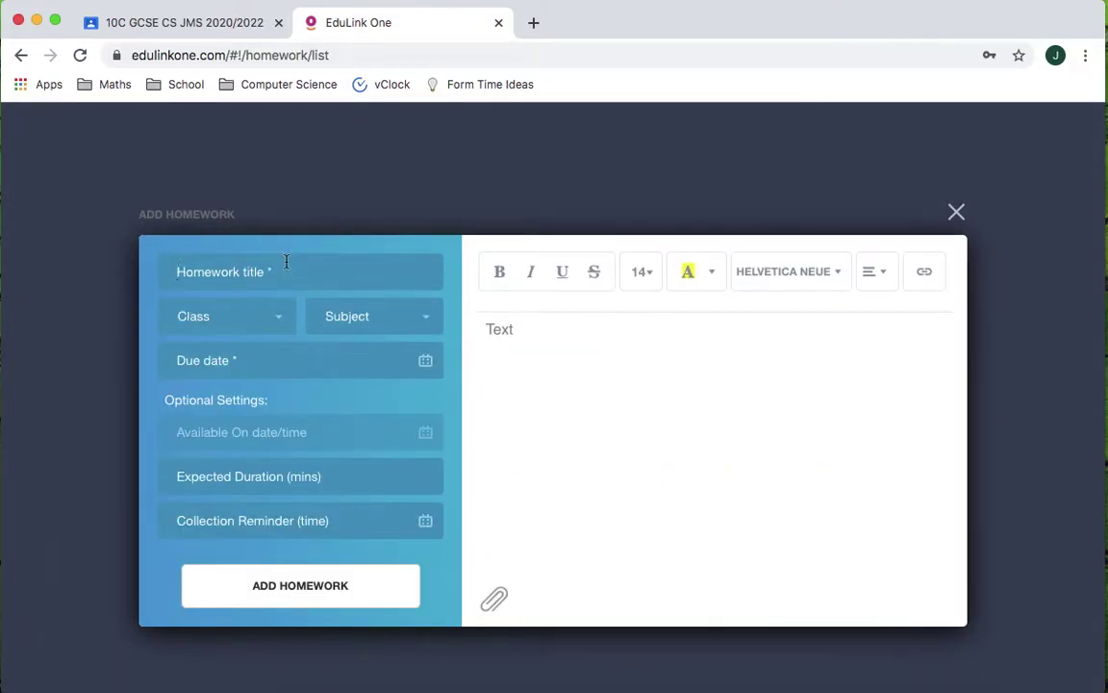
- Title the homework 'Friday 8th Period 4 12:20 - 10C' and scroll the subject list toward Computing Science
click(285, 261)
text(Friday 8th Period 4 12:20 - 10C)
click(370, 324)
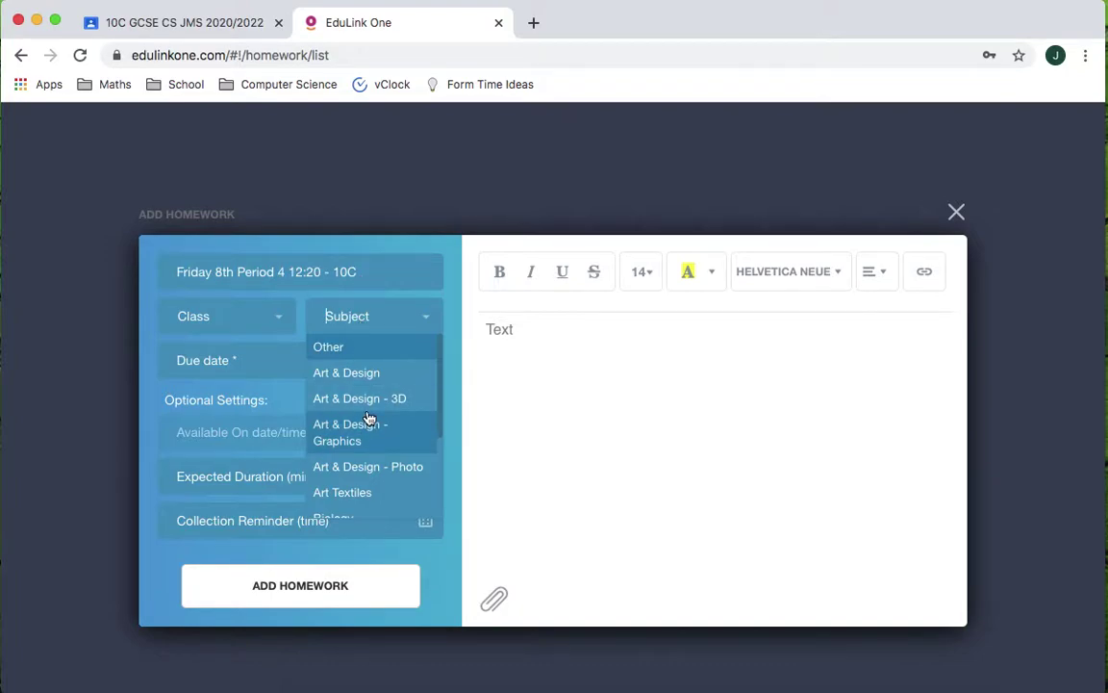
scroll(371, 449, down, 1)
scroll(371, 449, down, 3)
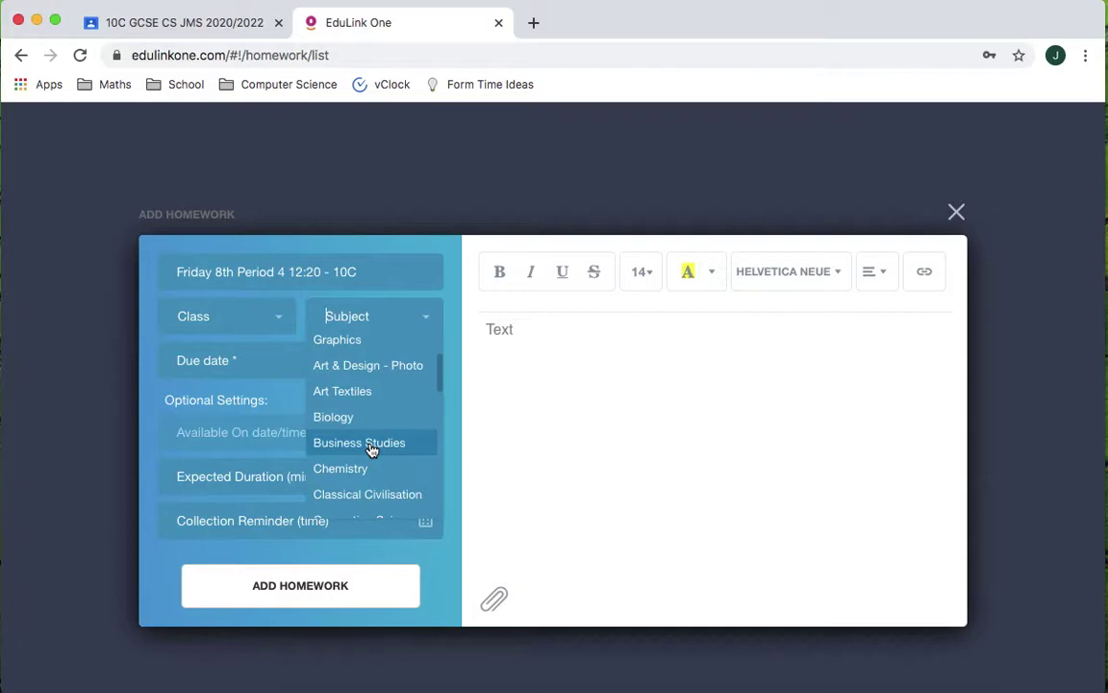
scroll(371, 450, down, 1)
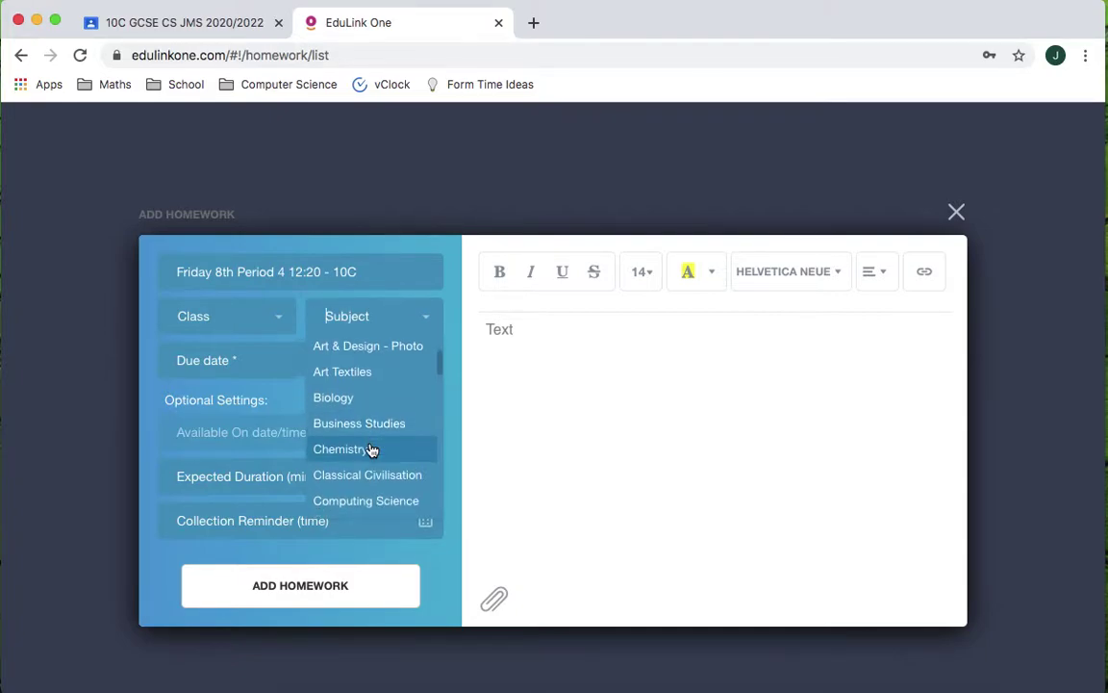
scroll(372, 449, down, 1)
- Choose Computing Science as the subject and set the due date to 08/01/2021
click(372, 470)
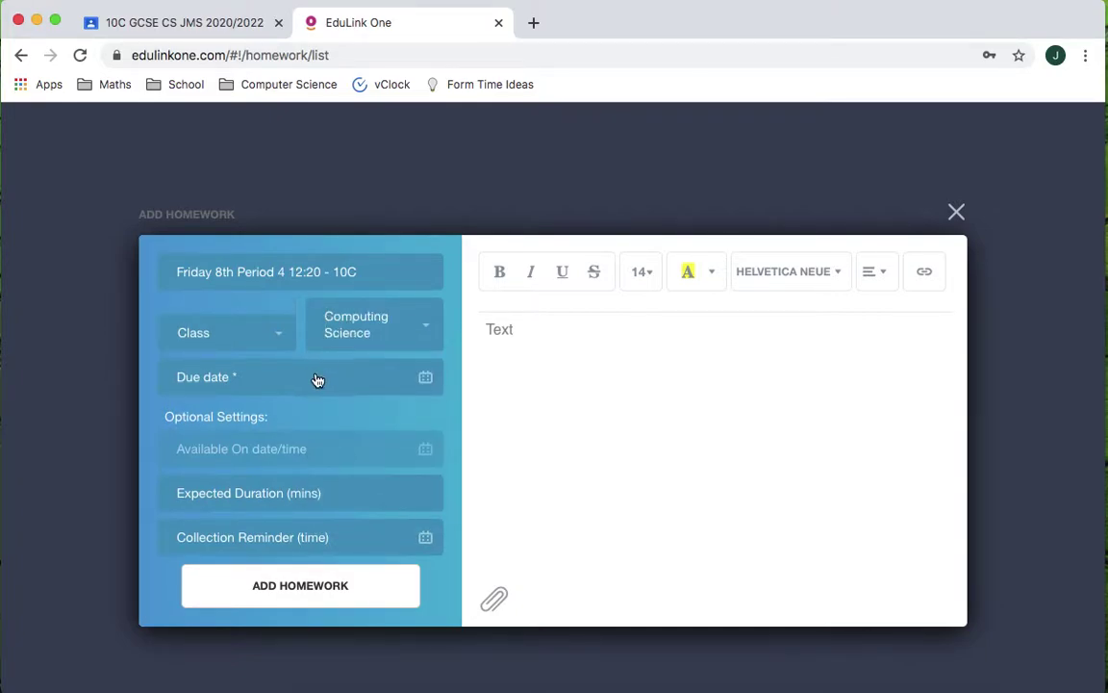
click(338, 387)
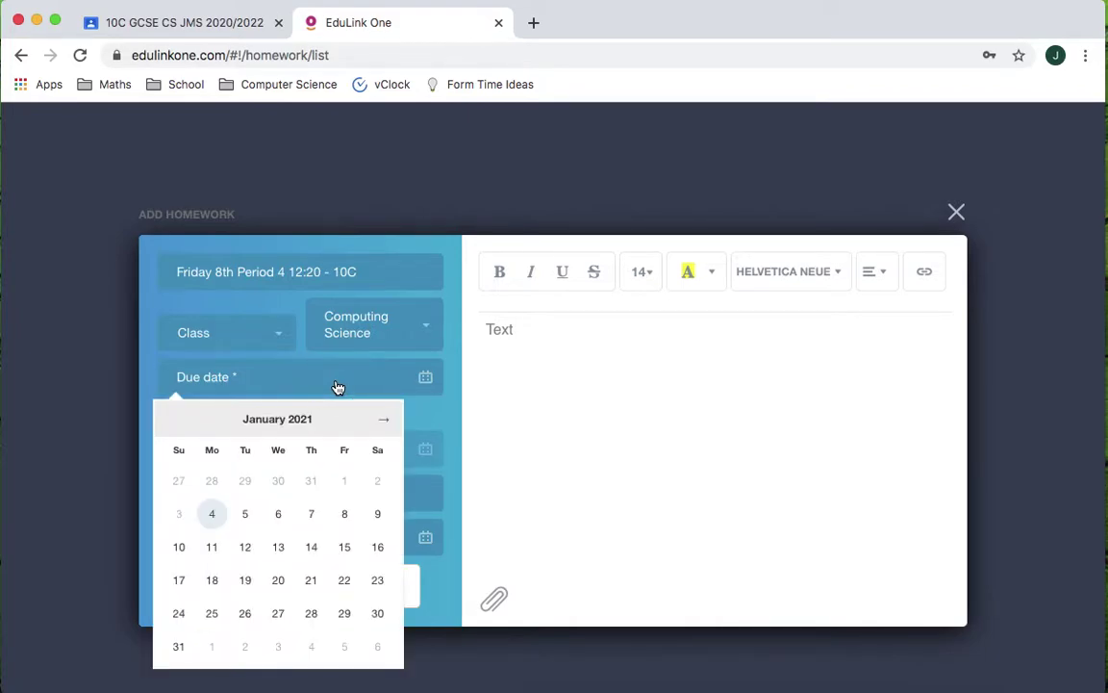
click(342, 517)
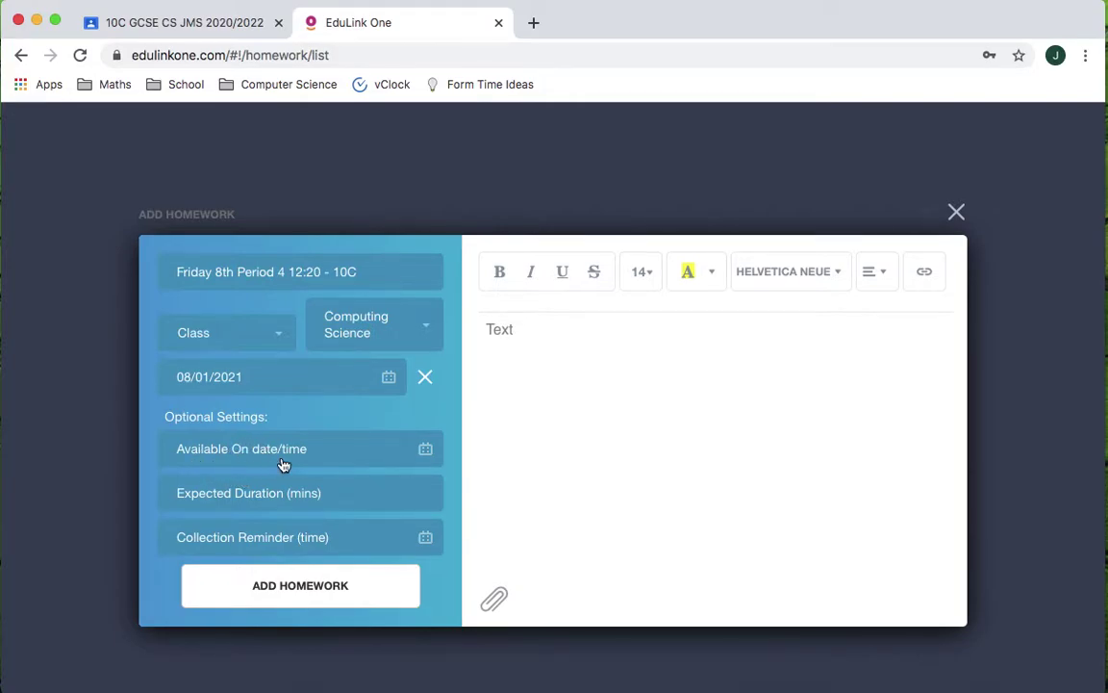
- Make the homework available from 07/01/2021 at 15:00
click(426, 452)
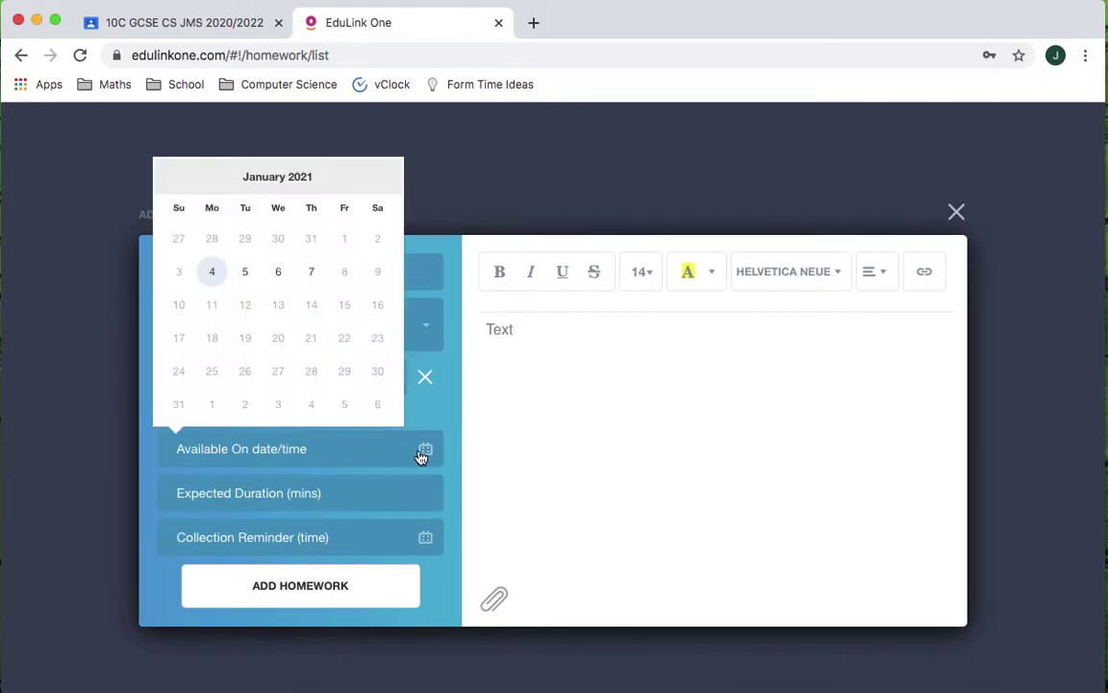
click(311, 275)
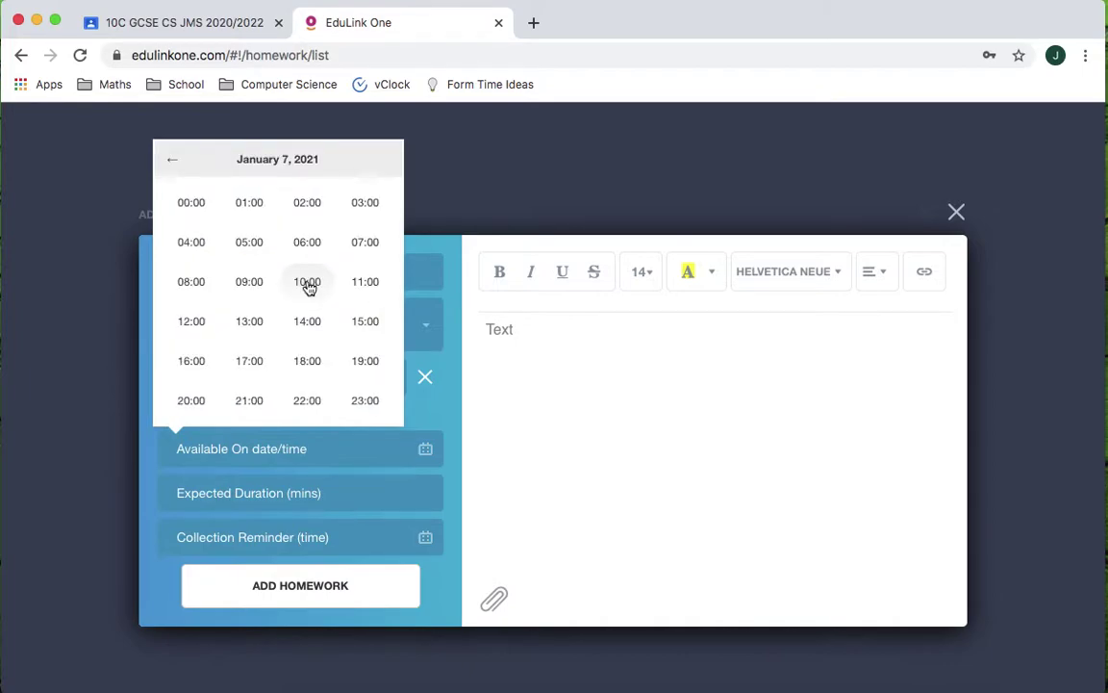
click(362, 330)
click(190, 317)
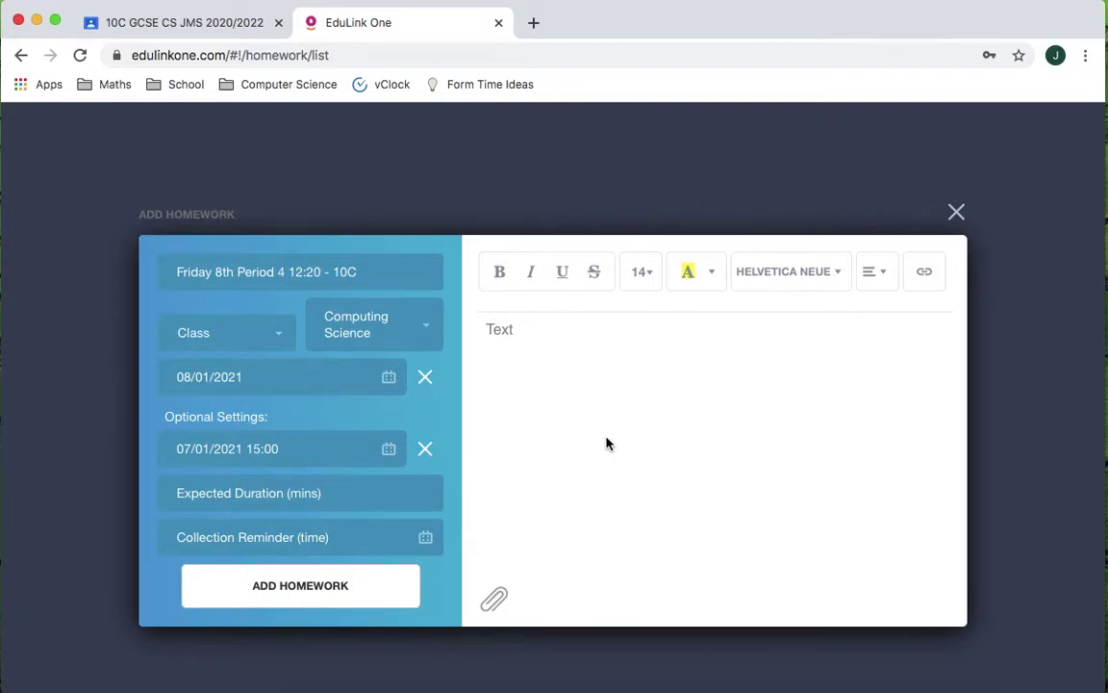
- Write the Algorithms greeting and joining instruction, then paste the Google Classroom link on its own line
click(580, 389)
text(Good af)
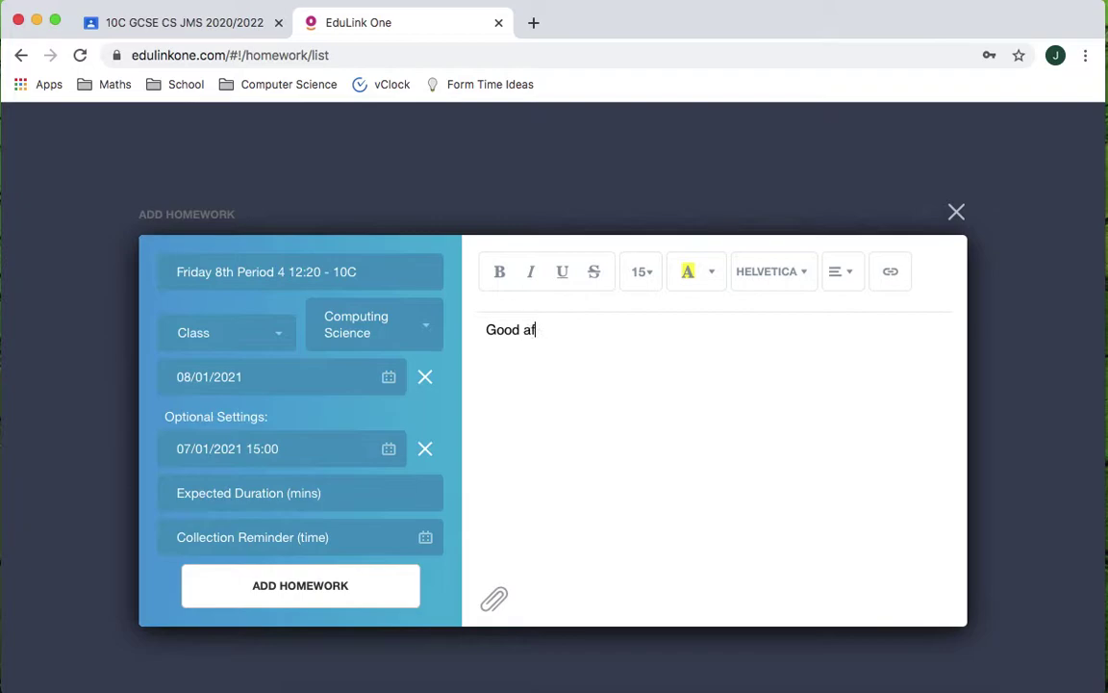
text(ternoon chaps, w)
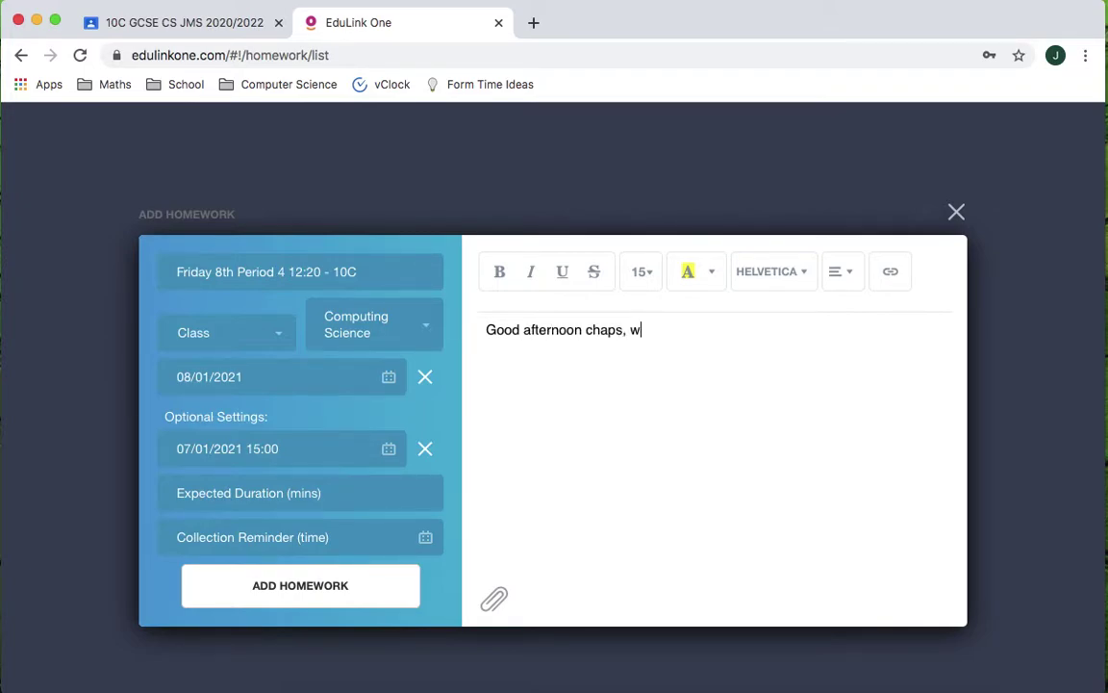
text(e will be starting on Algo)
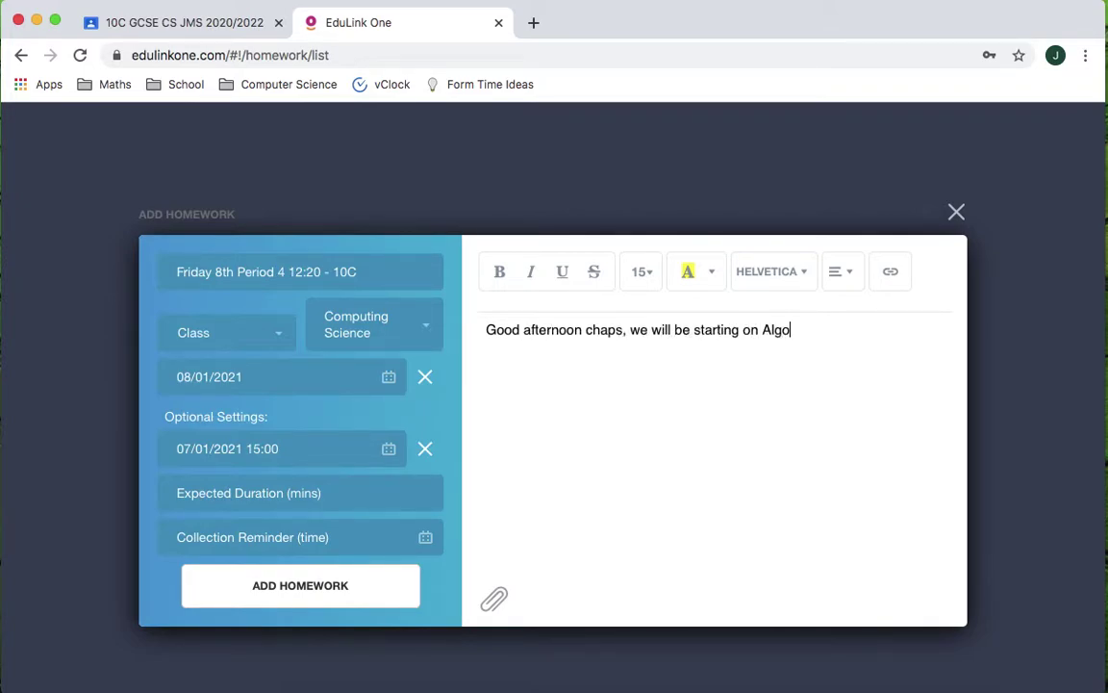
text(rithms this week )
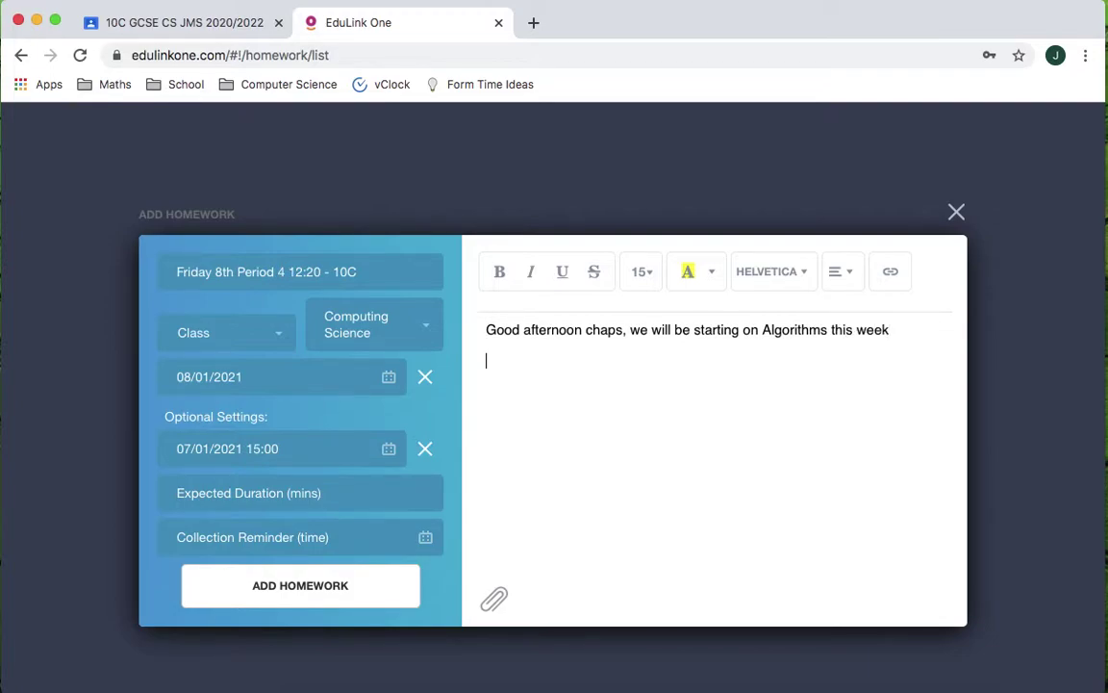
text(Please just join the )
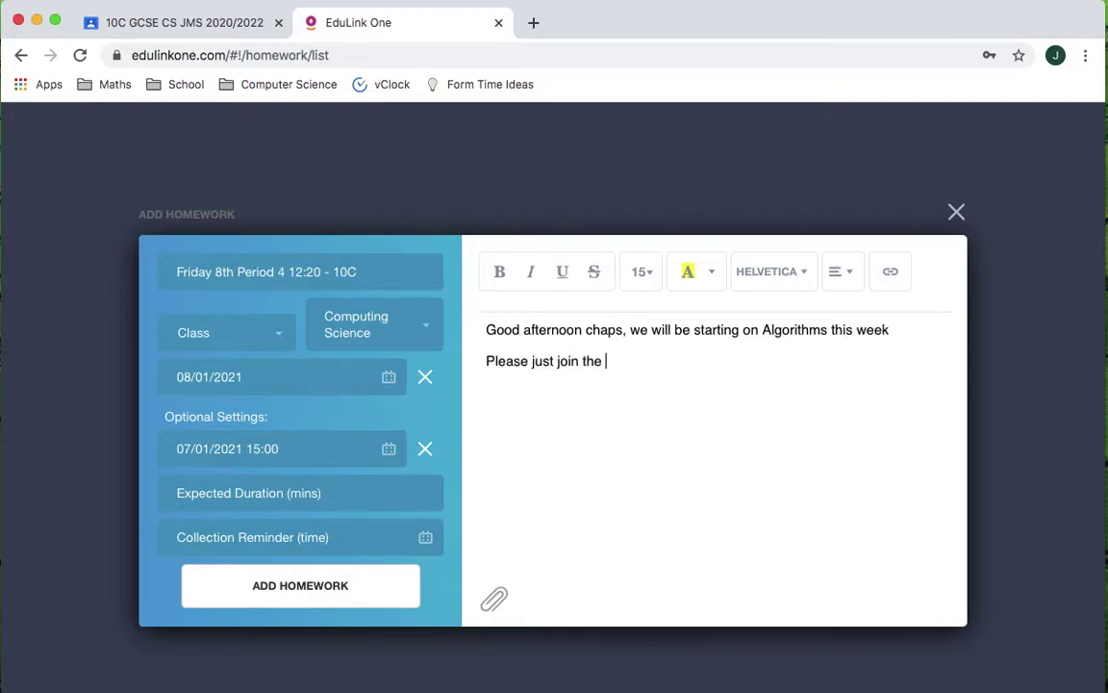
text(Google Meeting)
key(Return)
key(Return)
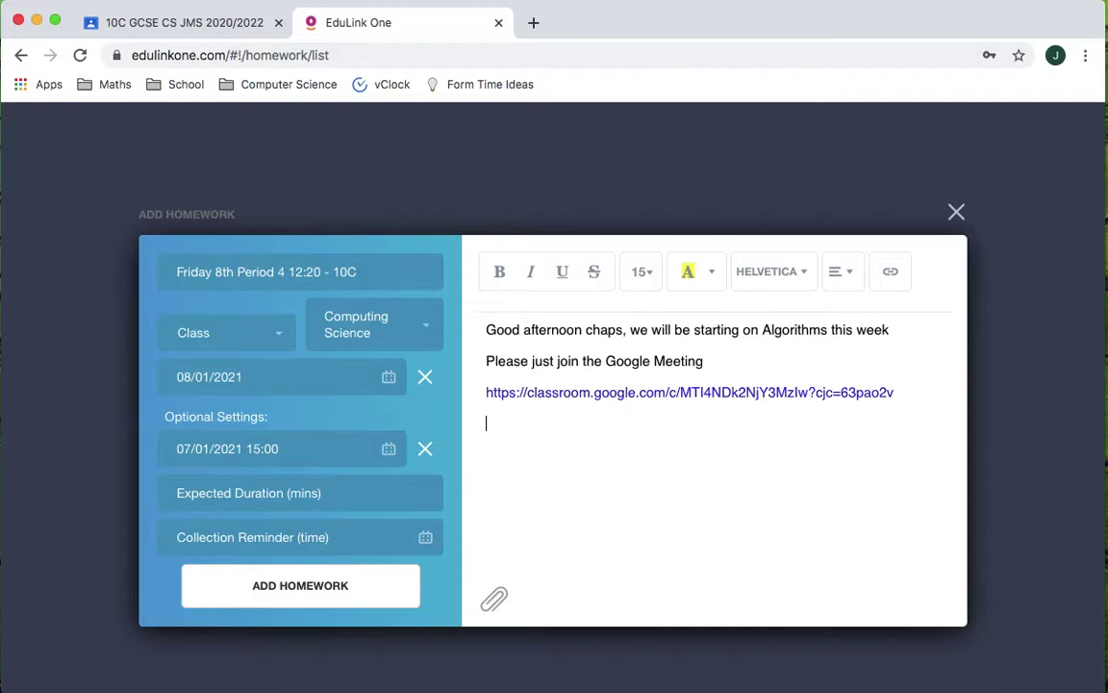
- Add ', using the meeting link', then 'See you Friday' and a 'Kind regards' sign-off with the teacher's name
click(715, 364)
text(, using the meeting link)
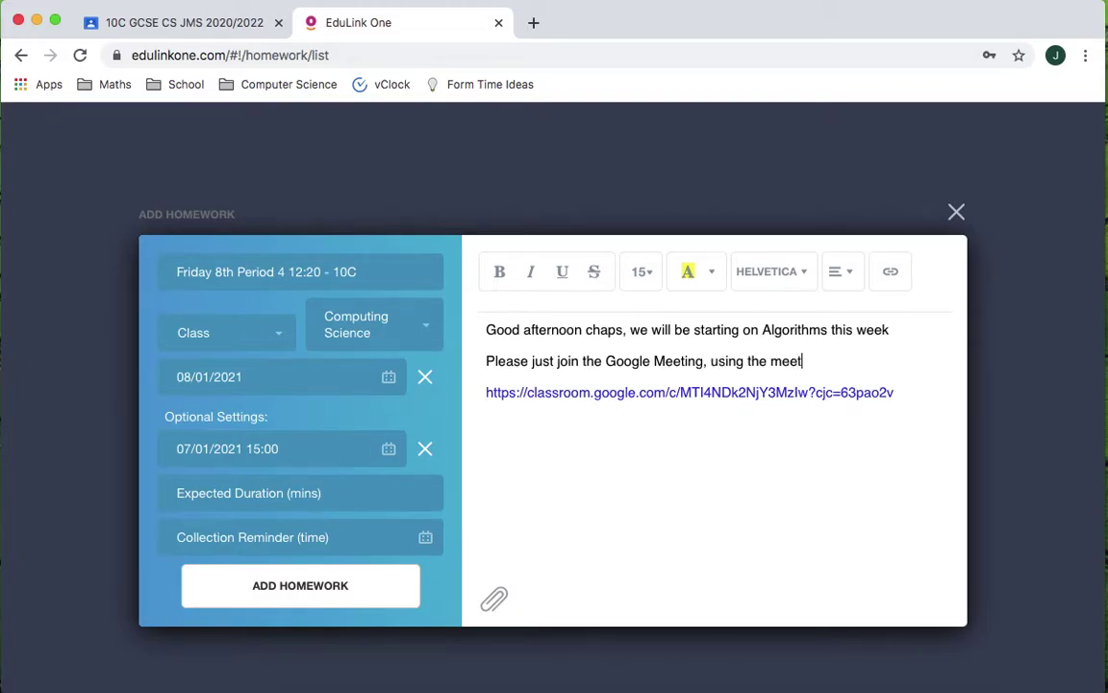
click(909, 465)
text(See you Friday)
key(Return)
text(Kind regards )
text(Mr Sharp)
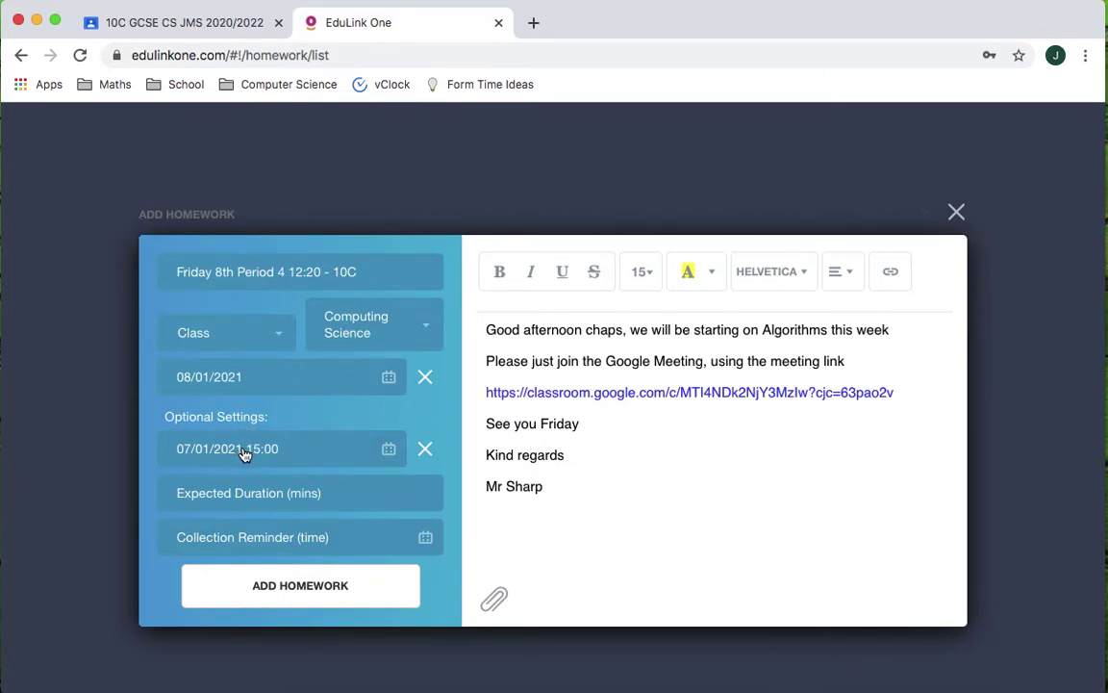
- Save the homework and scroll the list to check the new 10C entry due 08/01/2021
click(298, 589)
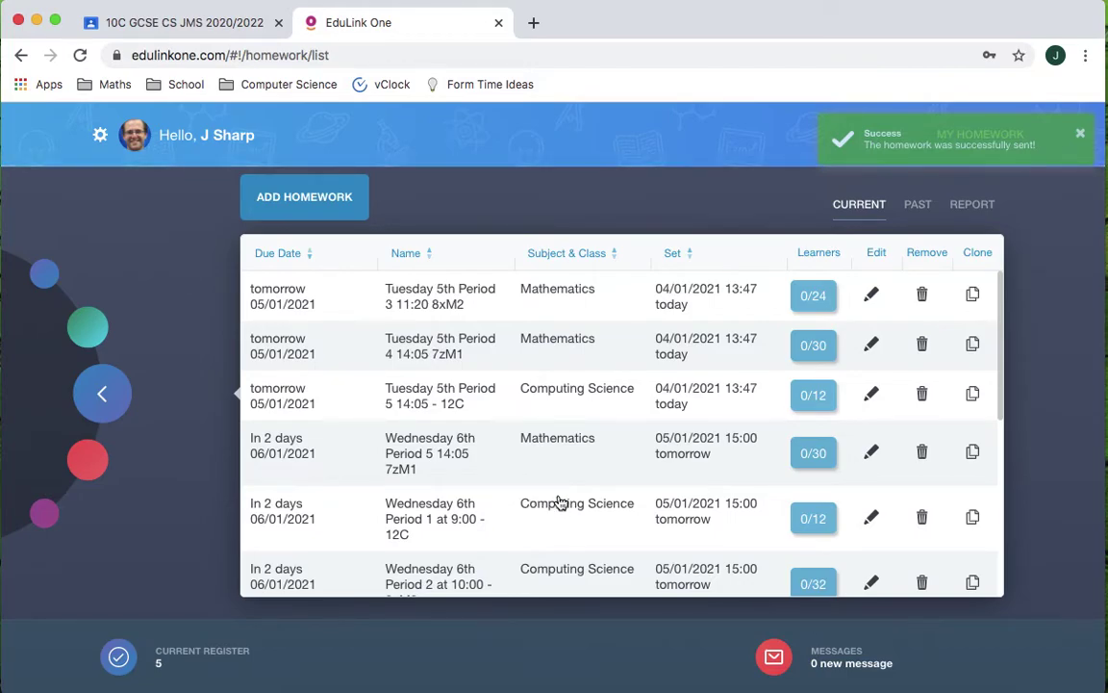
scroll(520, 487, down, 5)
scroll(519, 487, down, 2)
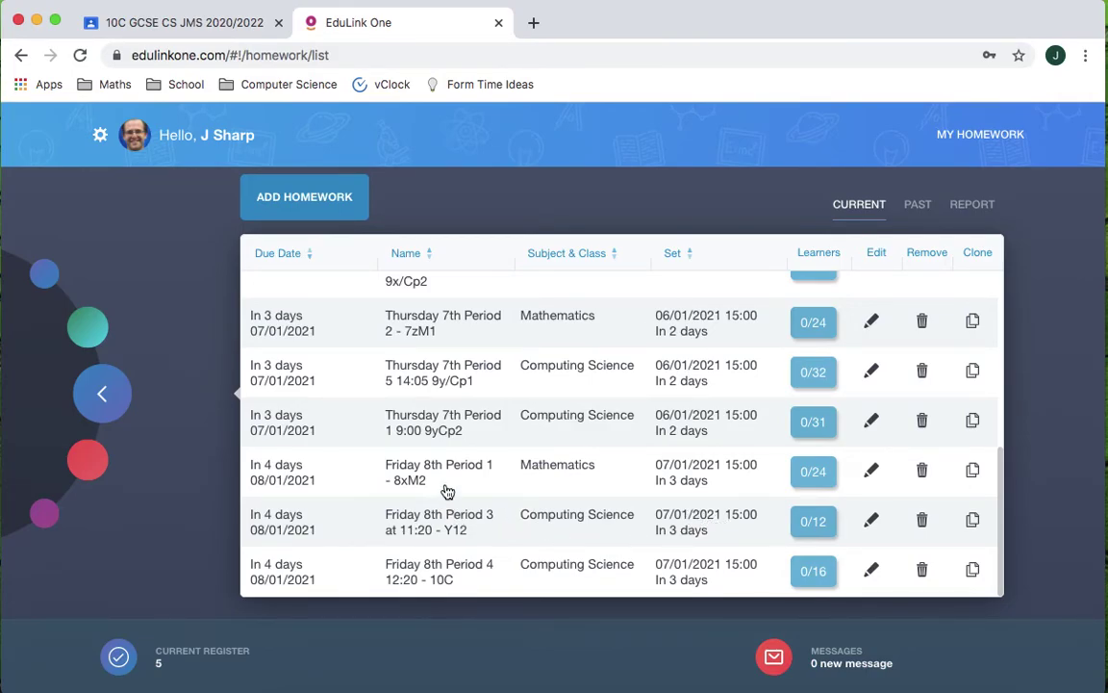
scroll(452, 496, up, 1)
scroll(462, 491, down, 1)
scroll(484, 378, up, 3)
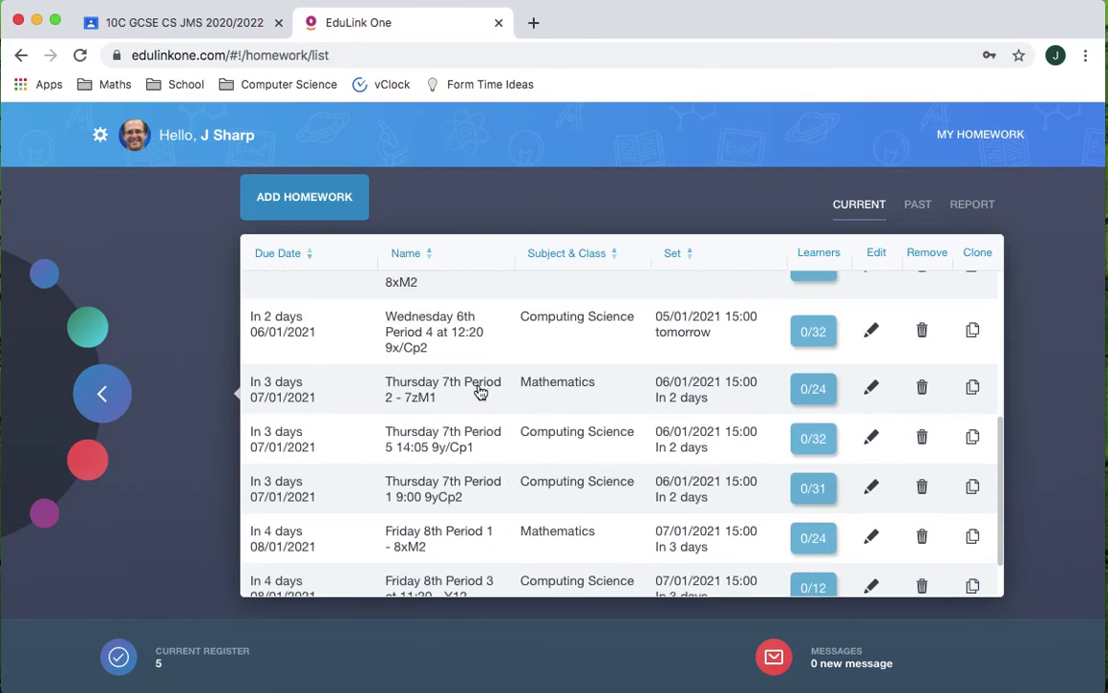
scroll(481, 392, up, 1)
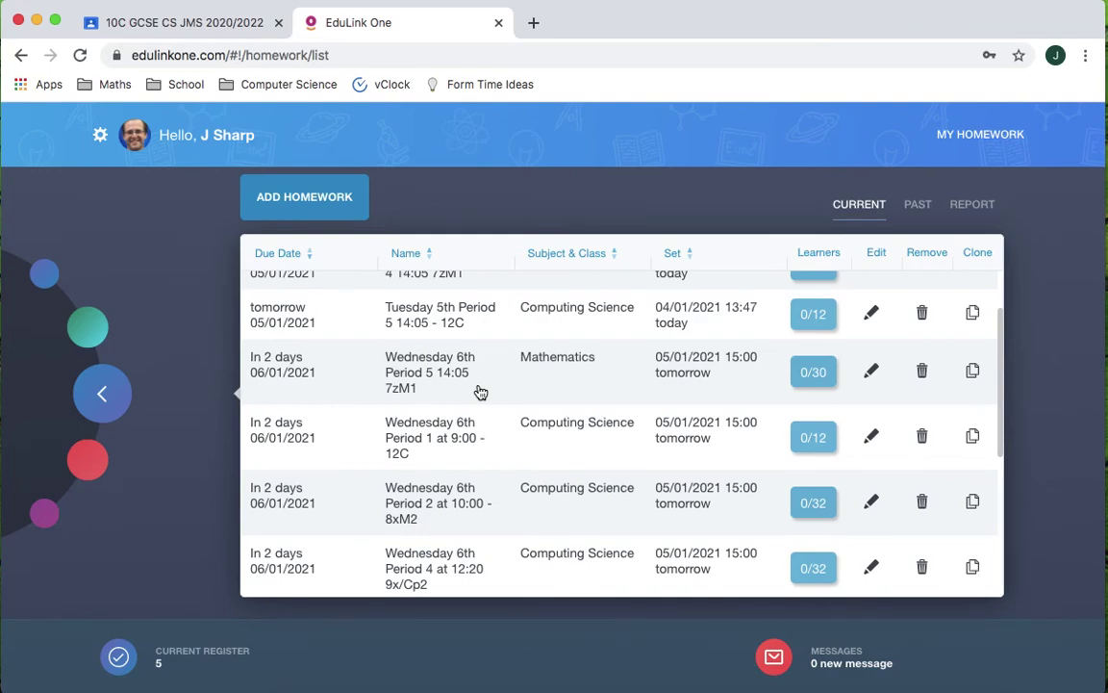
scroll(481, 385, up, 2)
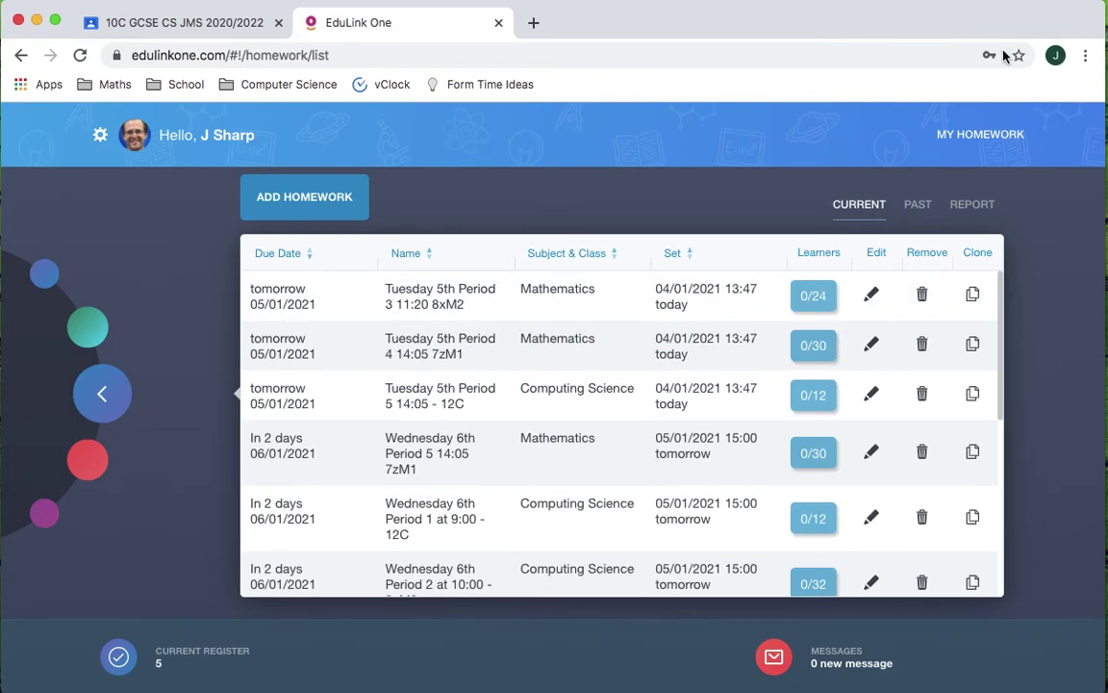